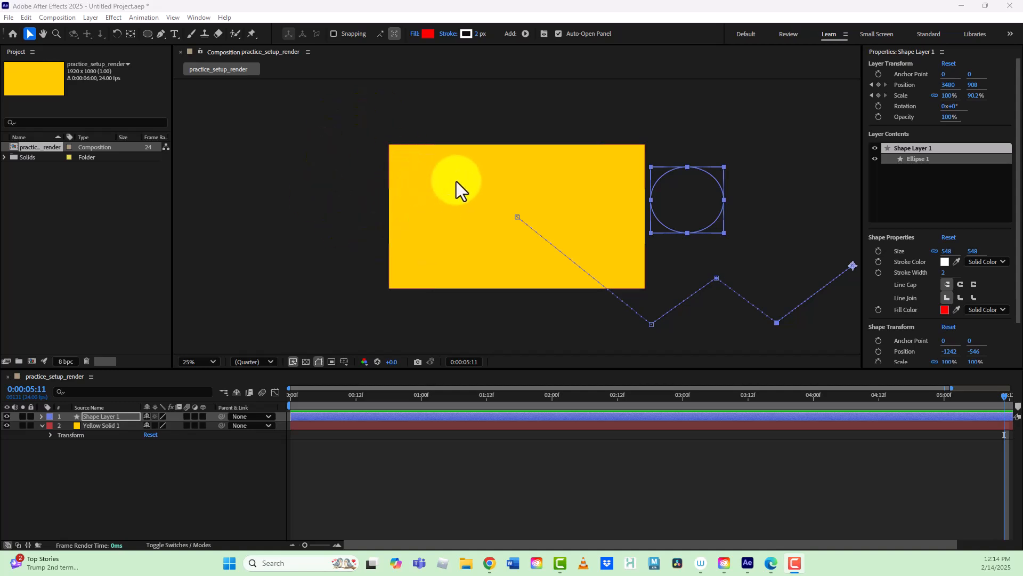
Start a new composition and name it title_sequence
click(57, 17)
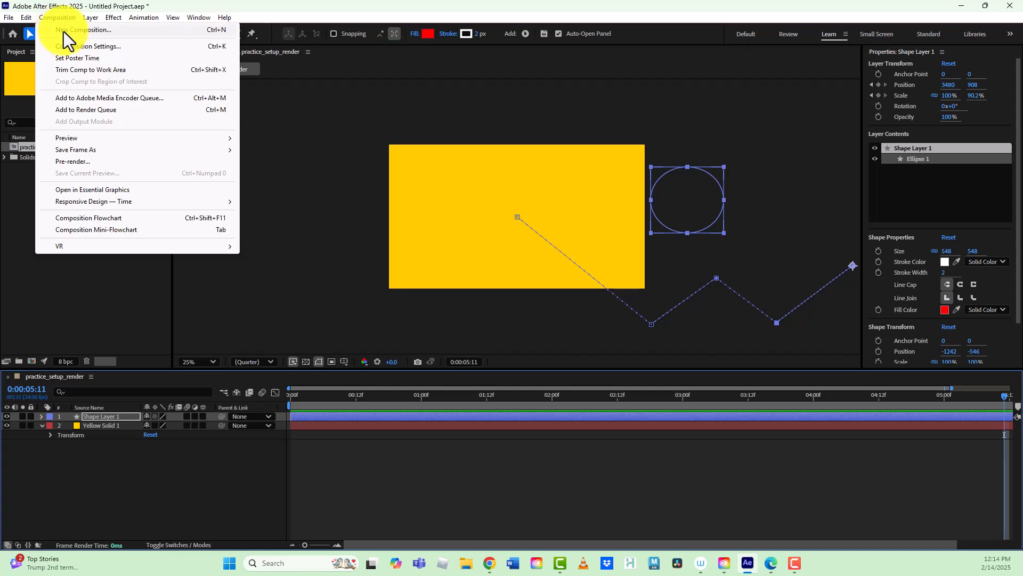
click(63, 31)
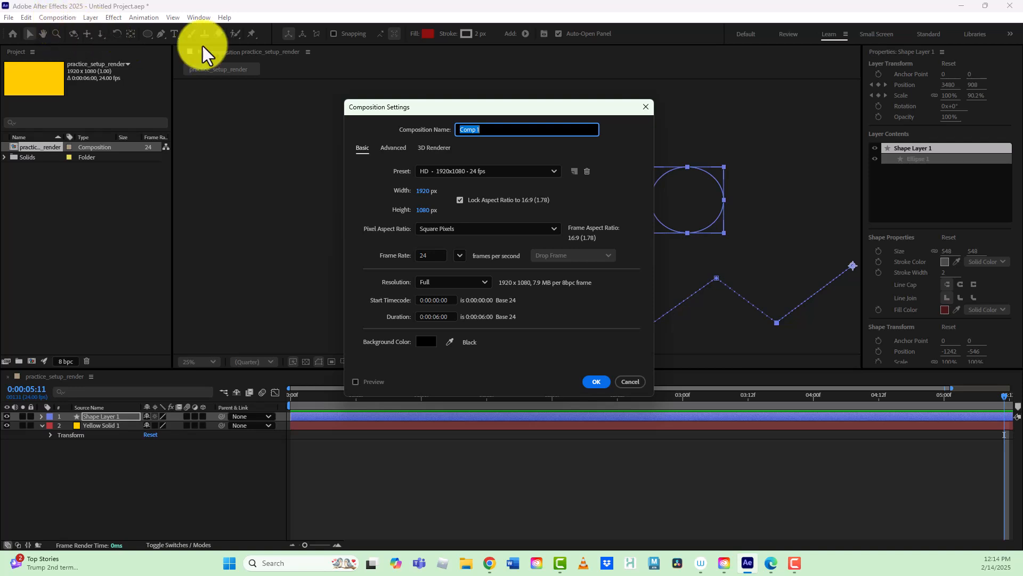
mouse_move(469, 110)
mouse_down()
mouse_move(449, 100)
mouse_move(485, 105)
mouse_up()
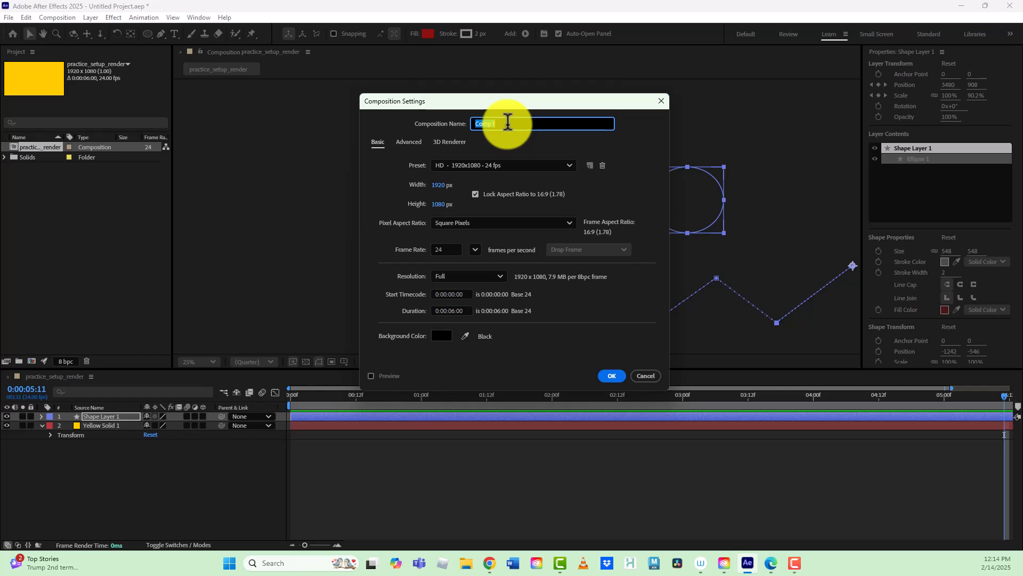
text(title_se)
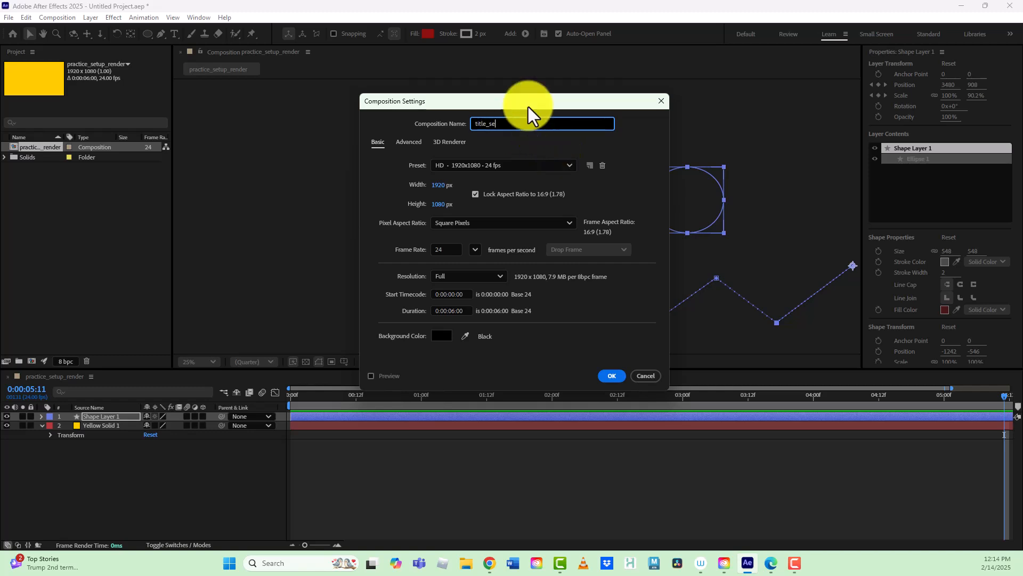
text(quence)
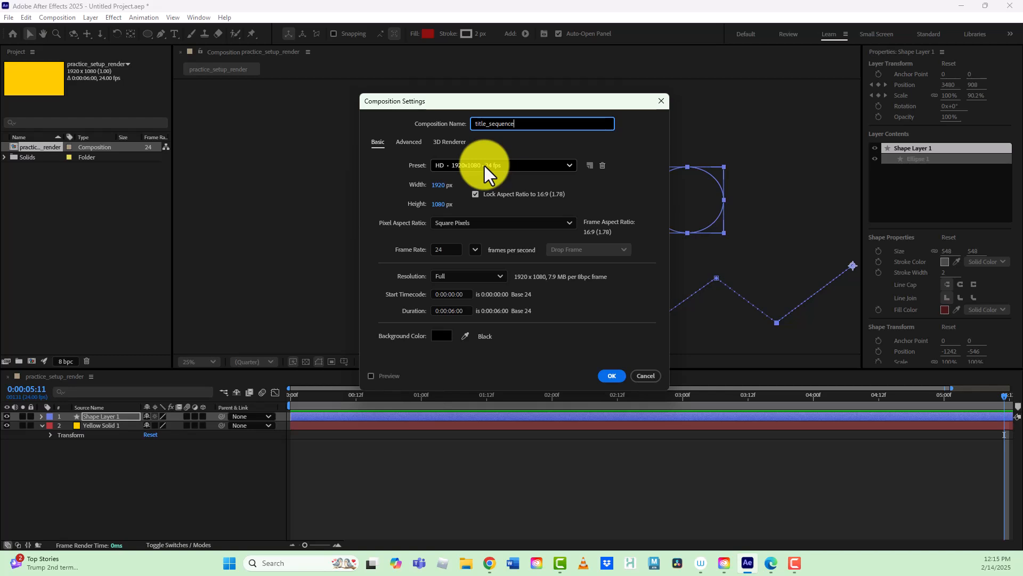
Create the composition with the HD 1920x1080 24 fps preset and Full resolution
click(571, 169)
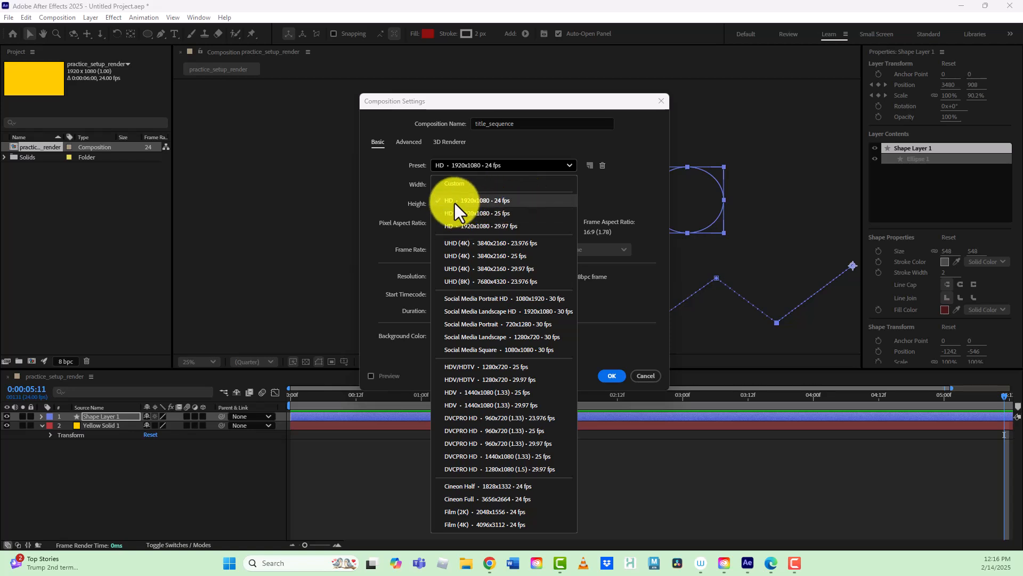
click(511, 200)
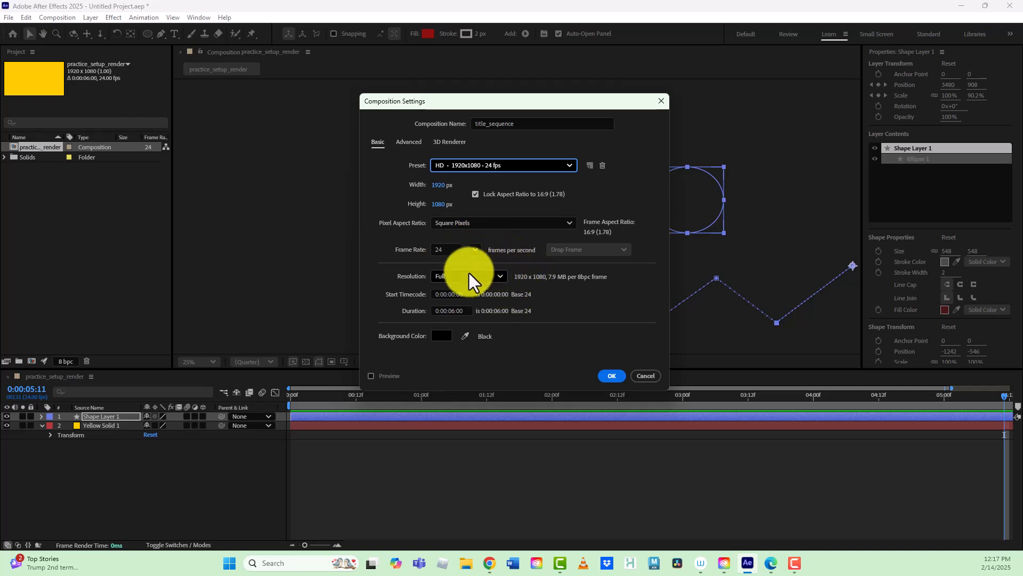
click(501, 276)
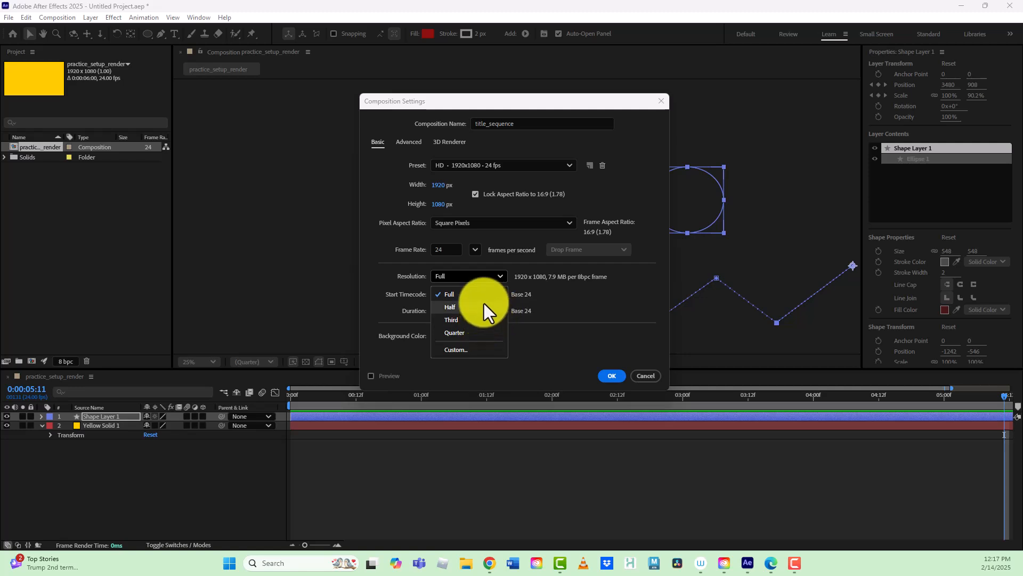
click(455, 294)
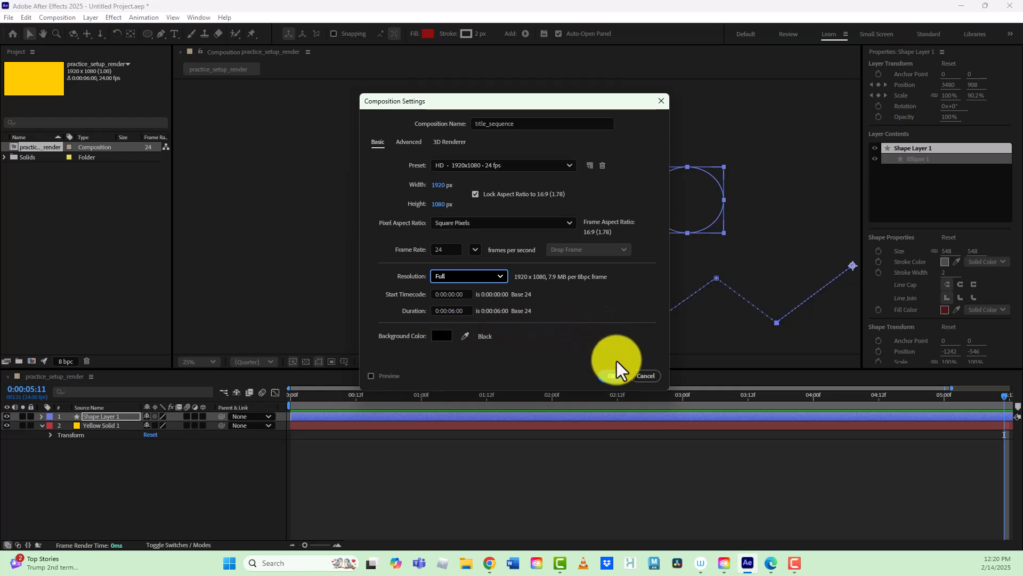
click(614, 375)
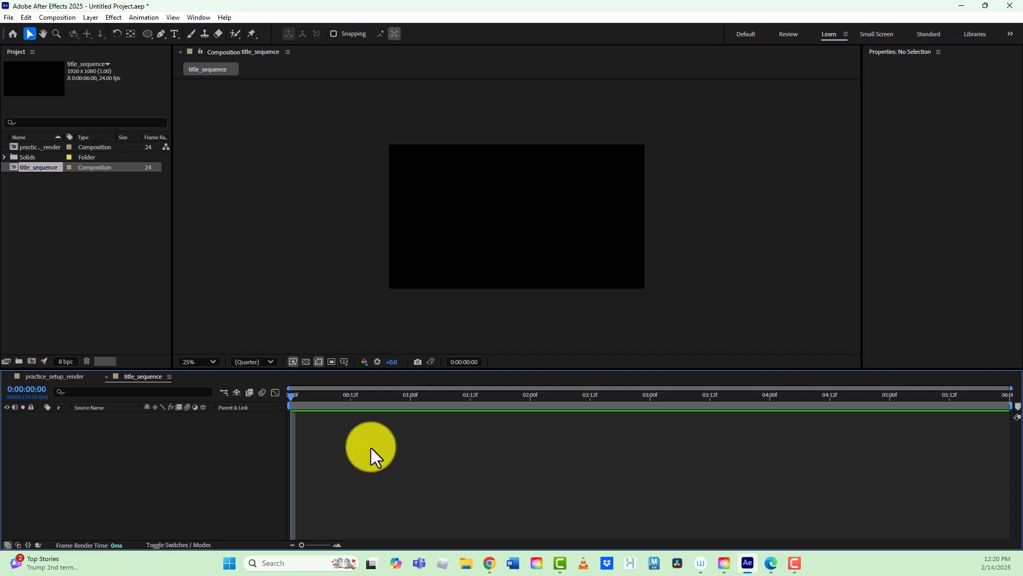
Switch to the practice_setup_render timeline, show its full time range and move the current time to 0:00:05:23
click(46, 146)
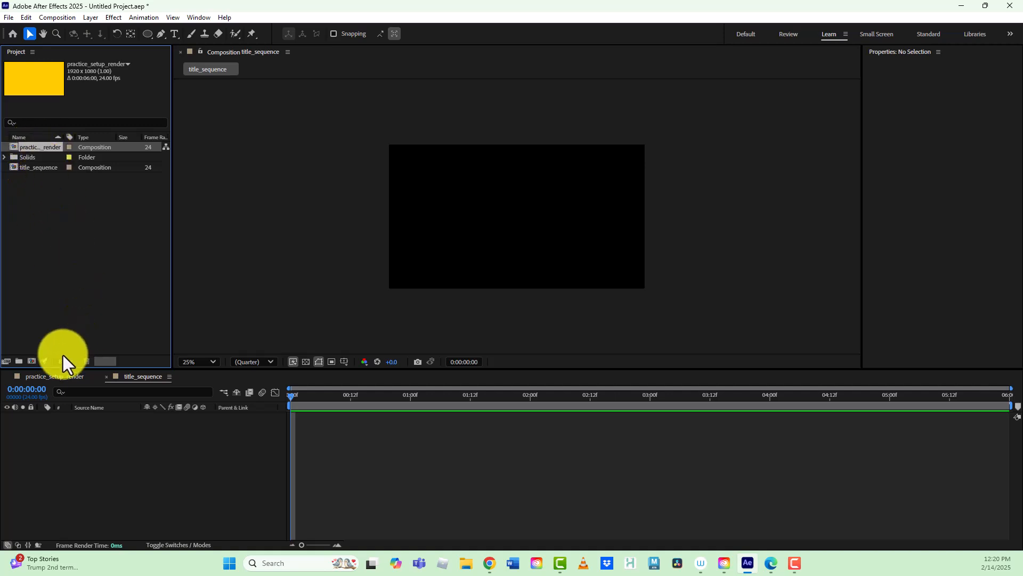
click(57, 376)
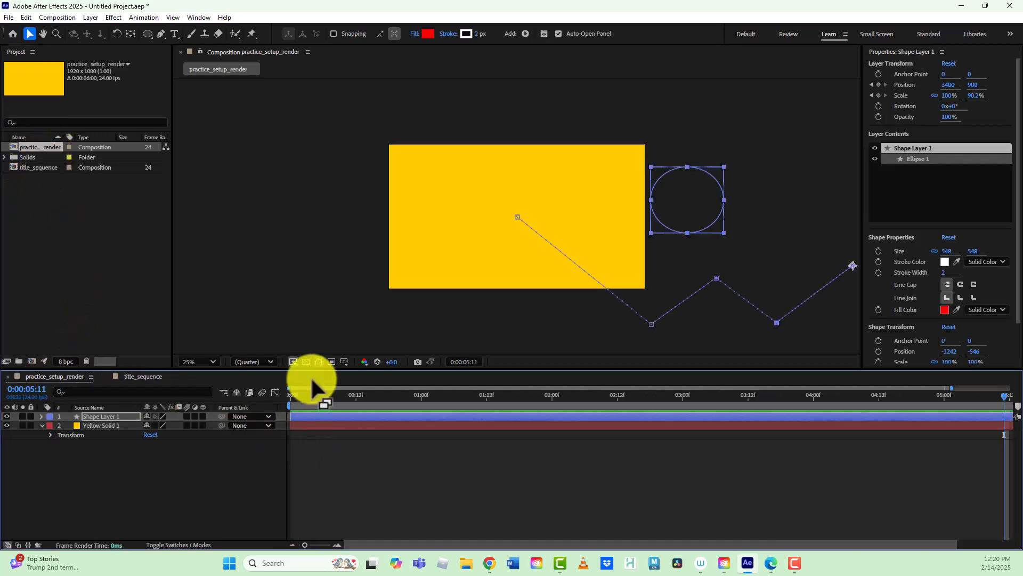
drag(292, 395, 222, 487)
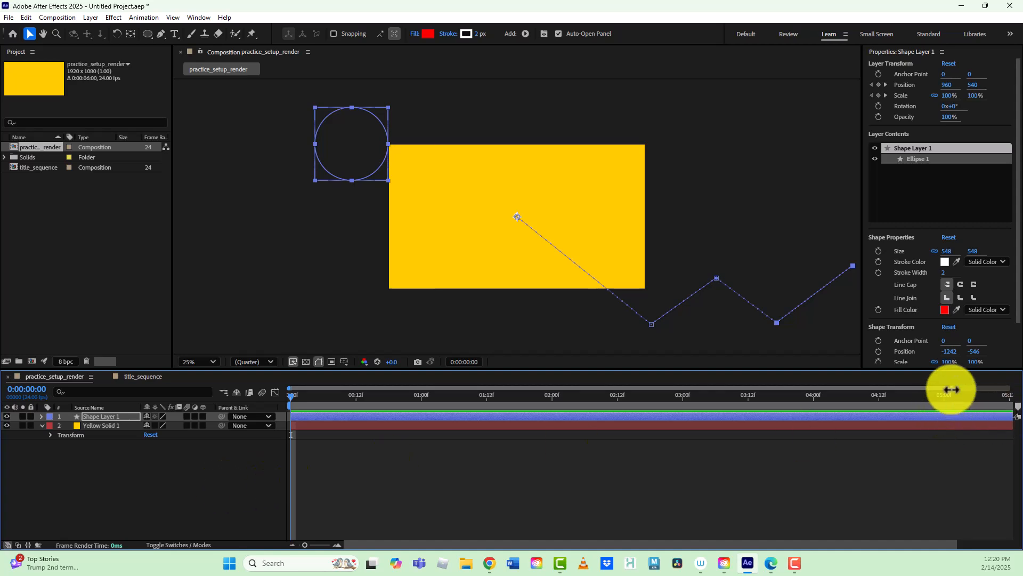
drag(952, 387, 1011, 389)
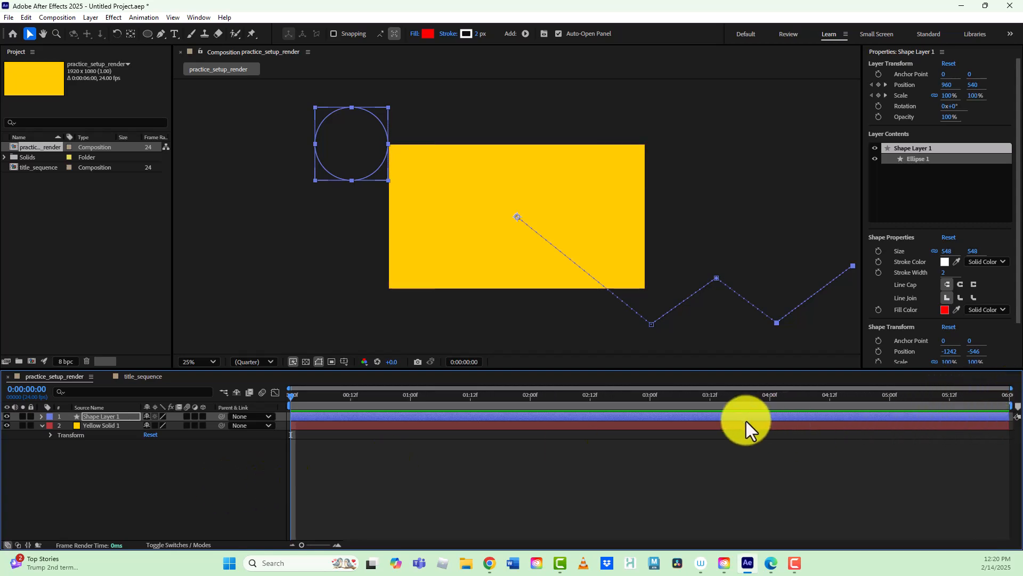
drag(292, 396, 871, 566)
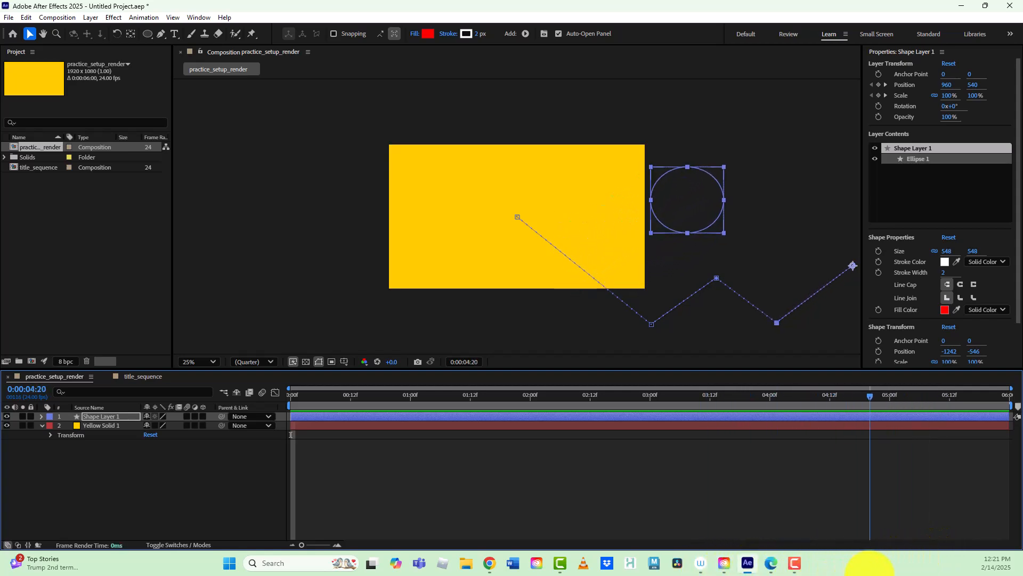
click(868, 395)
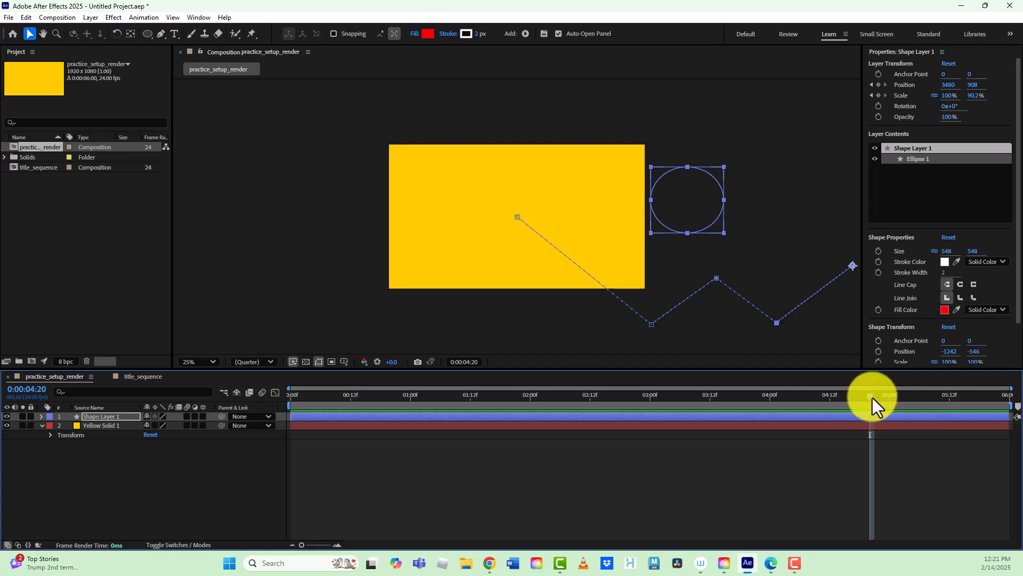
drag(871, 399, 1017, 433)
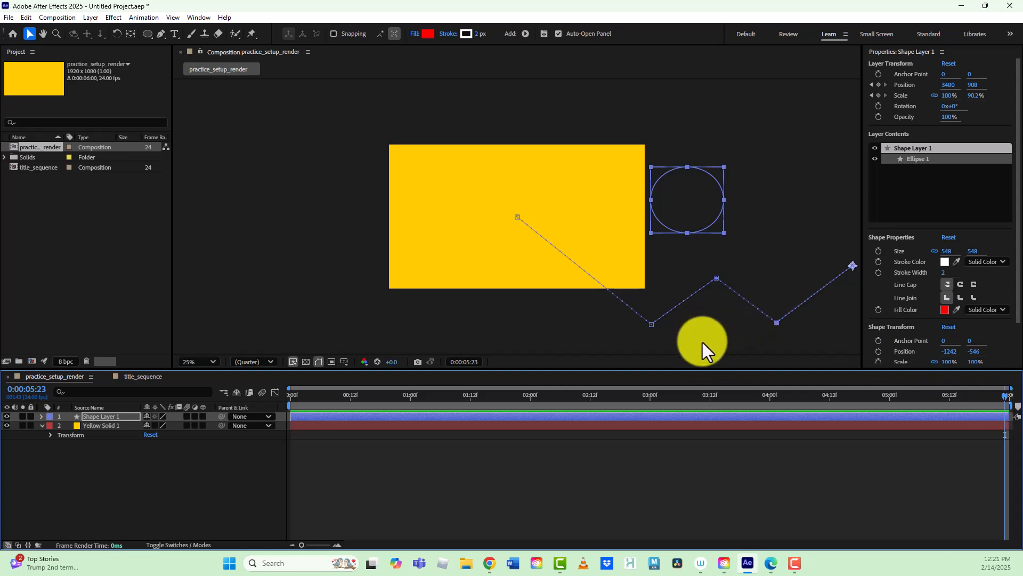
Set the duration of practice_setup_render to 0:00:10:00 and show the extended time range in its timeline
click(59, 19)
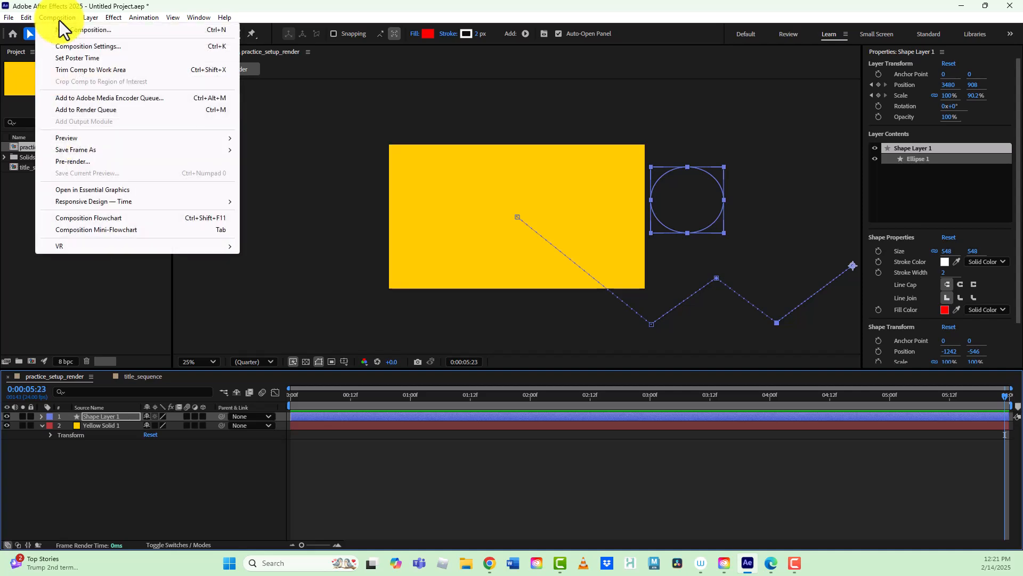
click(89, 47)
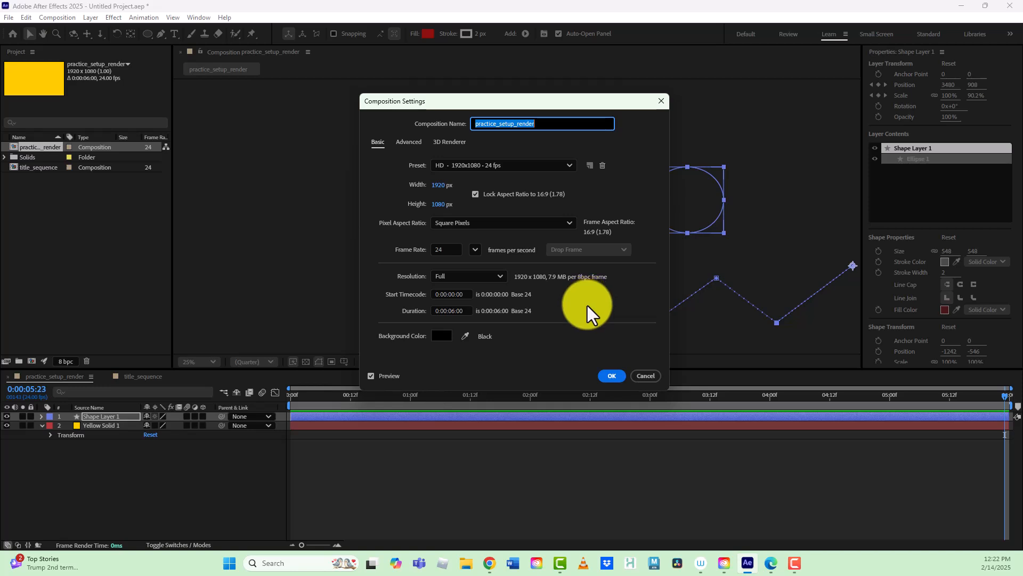
click(455, 310)
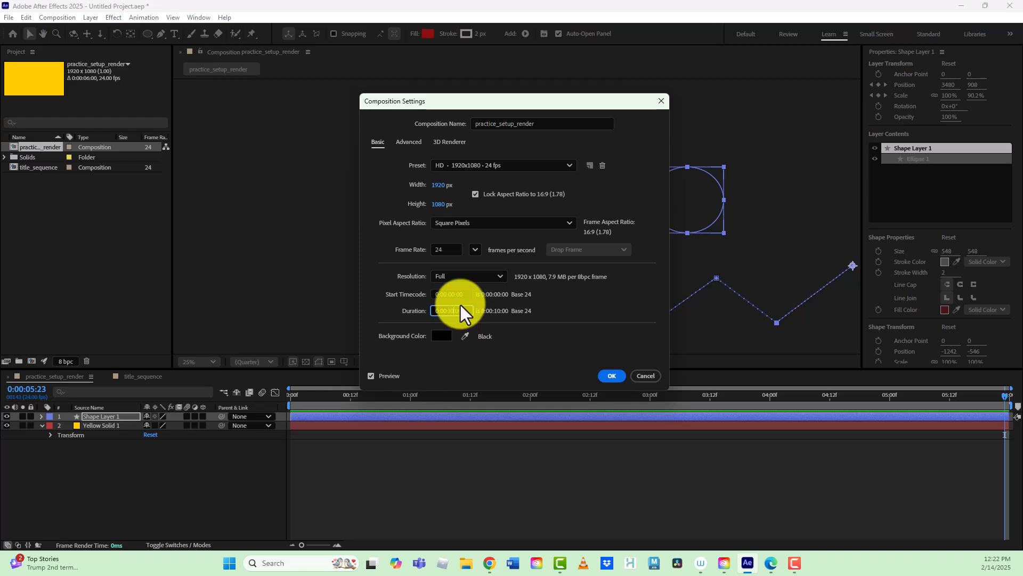
click(619, 375)
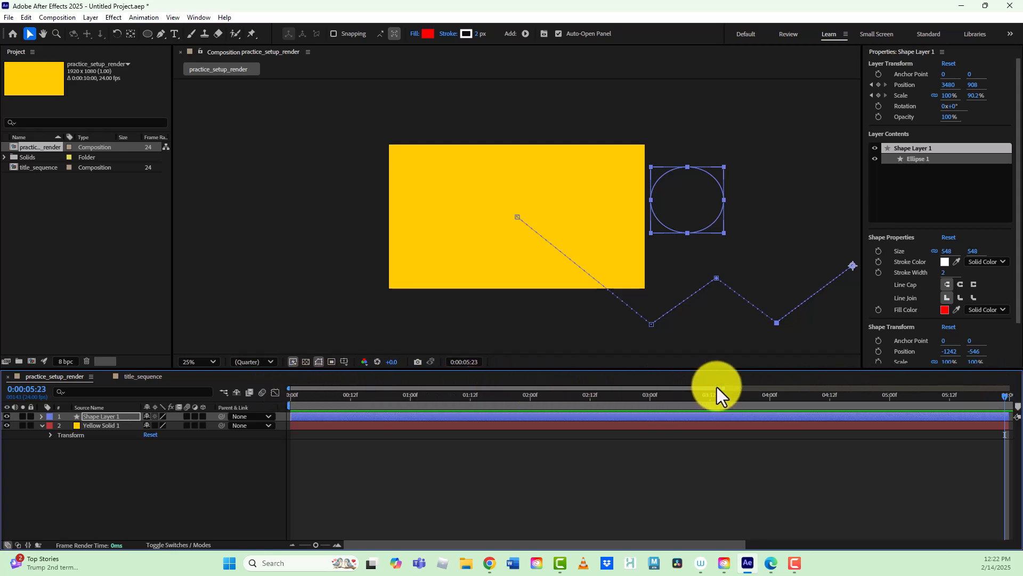
drag(724, 387, 1018, 393)
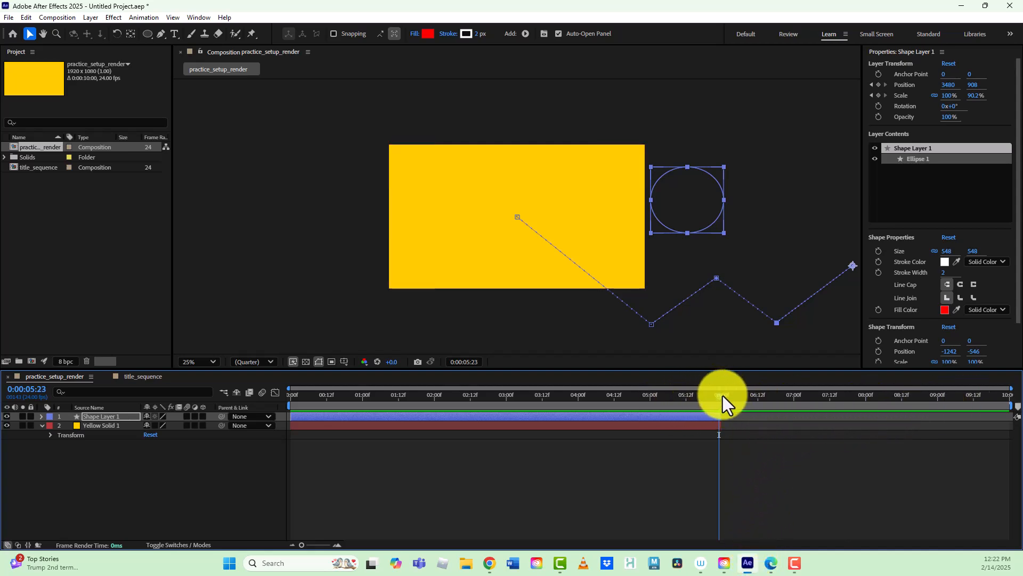
mouse_move(723, 396)
mouse_down()
mouse_move(652, 405)
mouse_move(721, 406)
mouse_up()
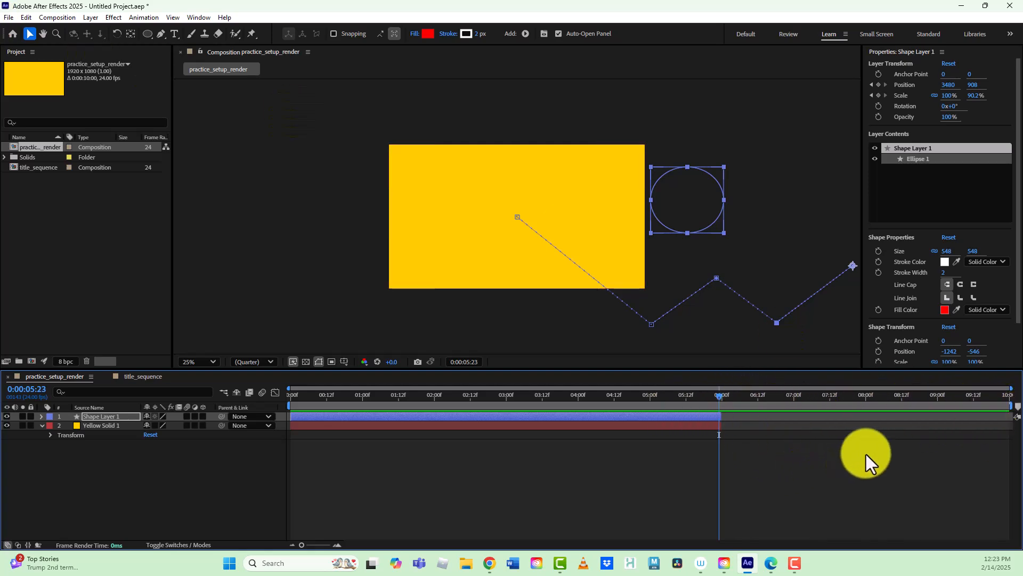
Set the duration of the practice_setup_render composition to 0:00:06:00
click(50, 21)
click(77, 49)
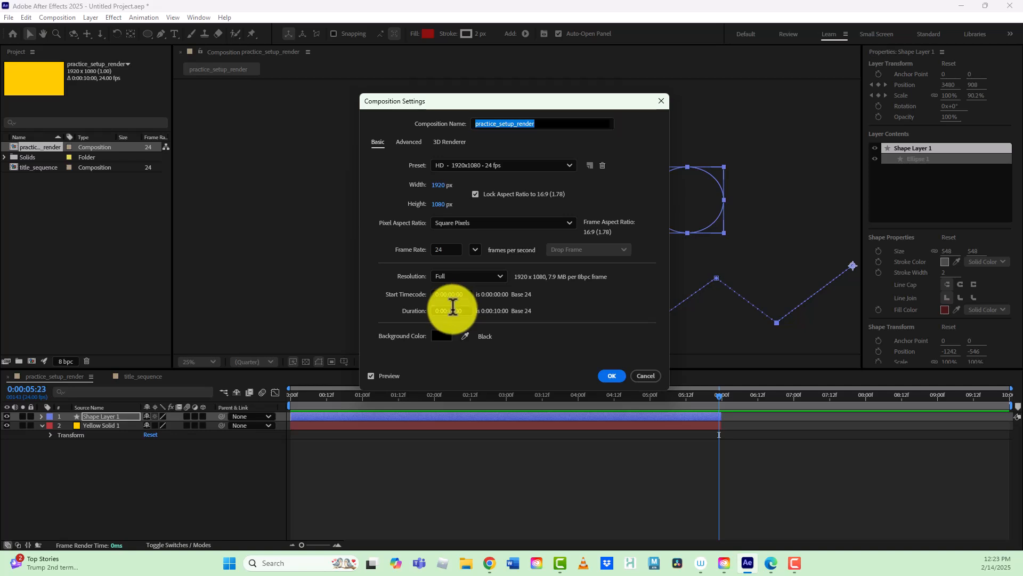
double_click(452, 309)
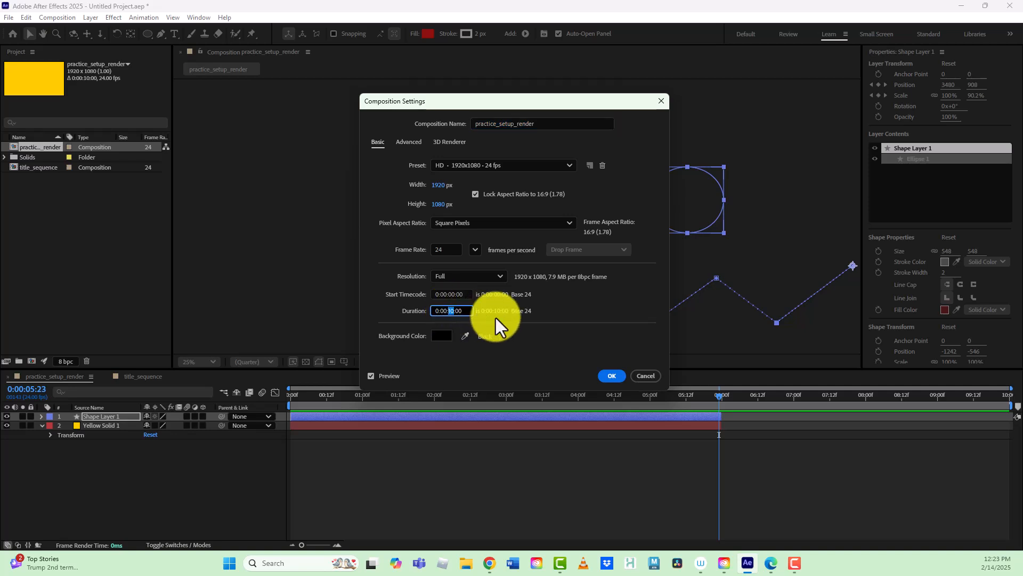
text(0)
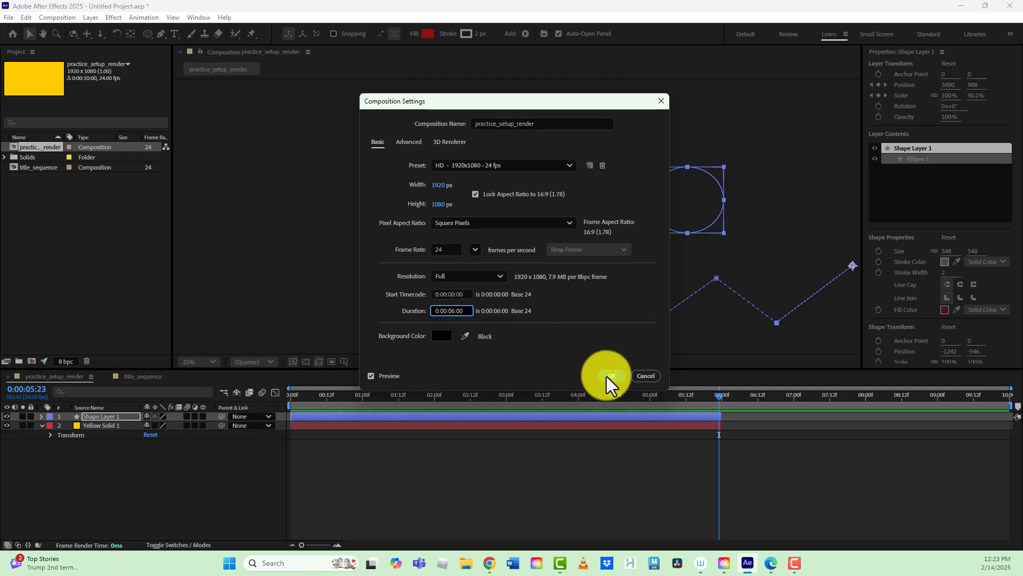
click(609, 375)
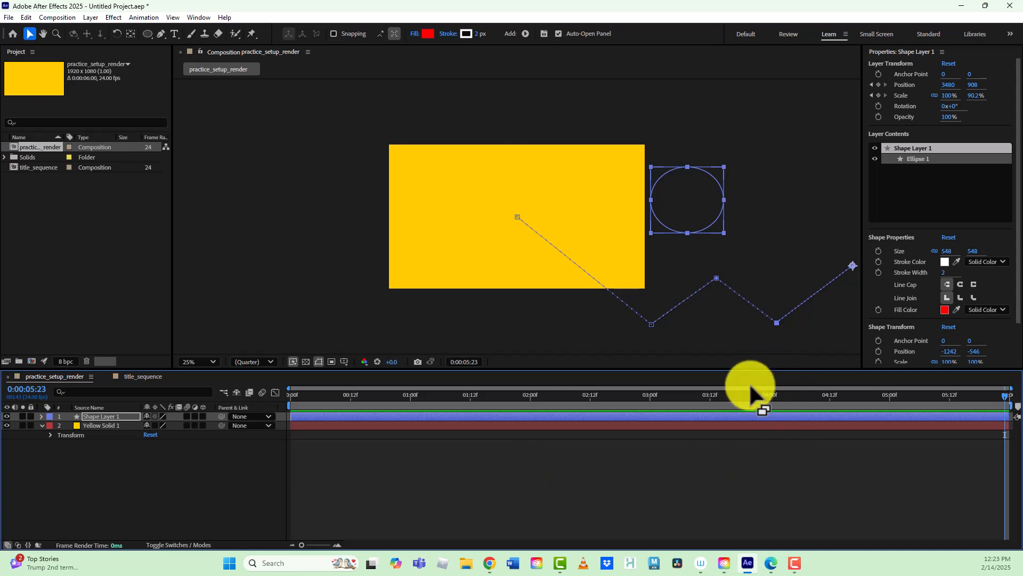
Add practice_setup_render to the render queue and confirm its render settings with Best quality and Full resolution
click(52, 17)
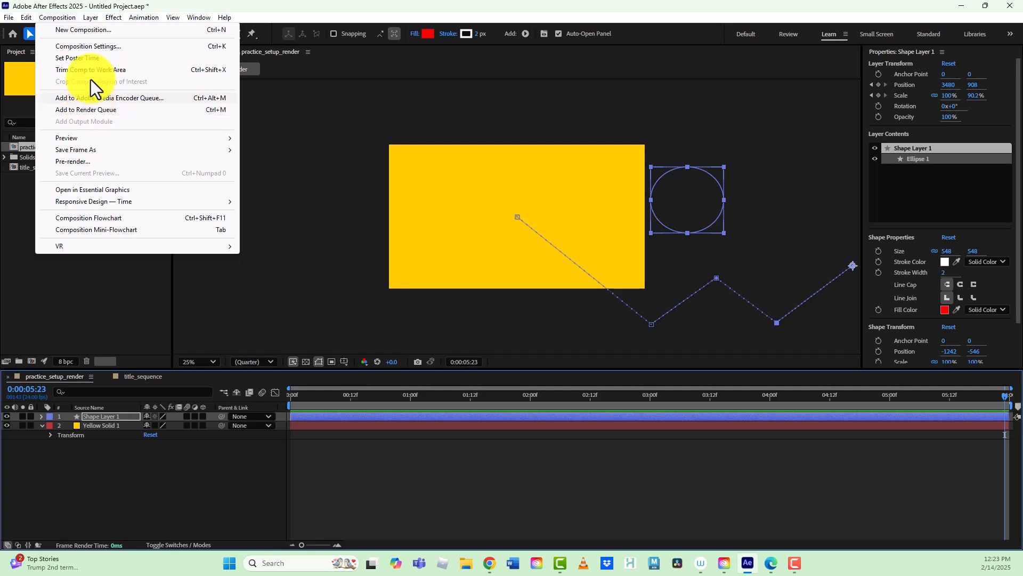
click(87, 110)
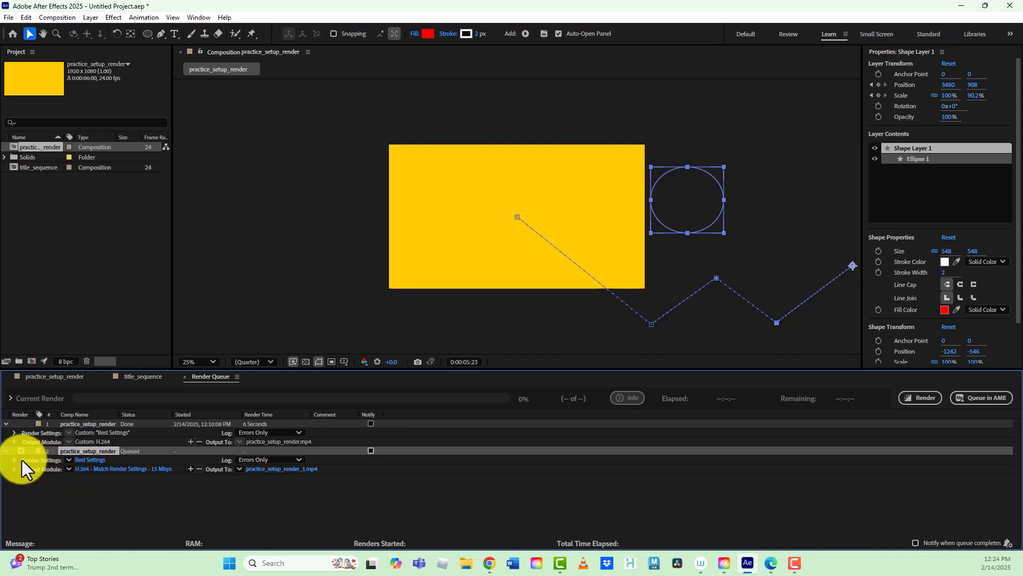
click(88, 459)
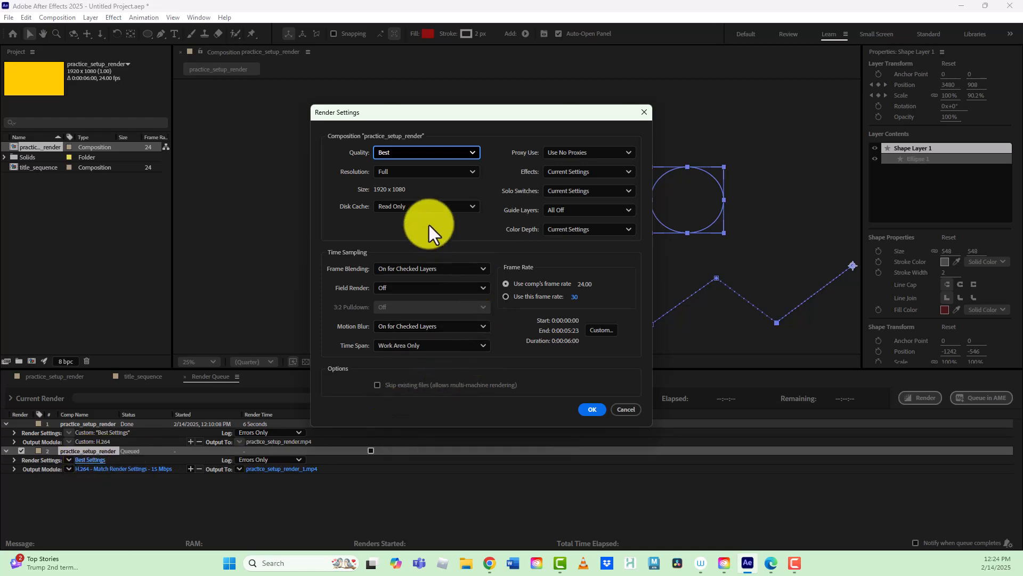
click(478, 152)
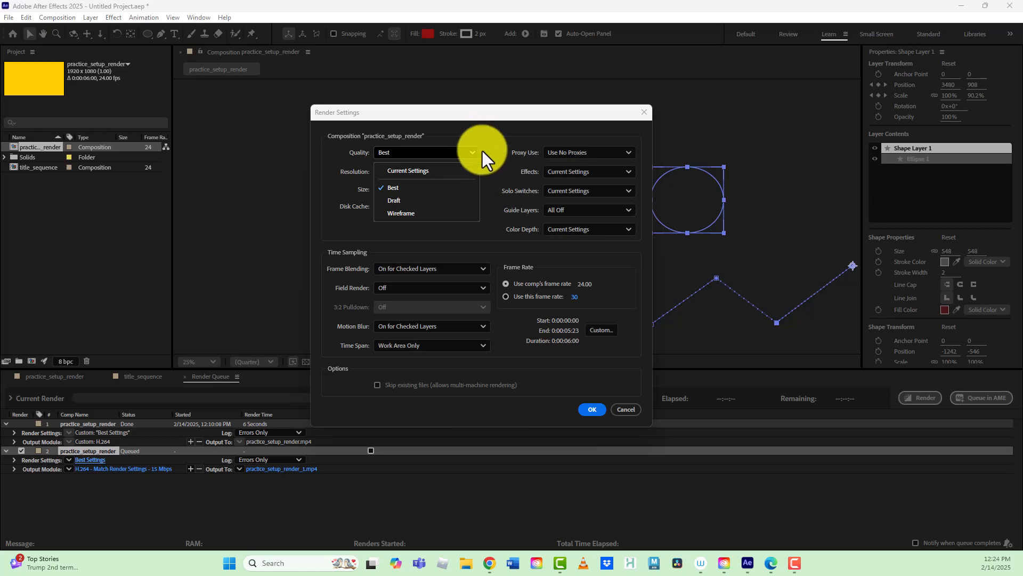
click(473, 151)
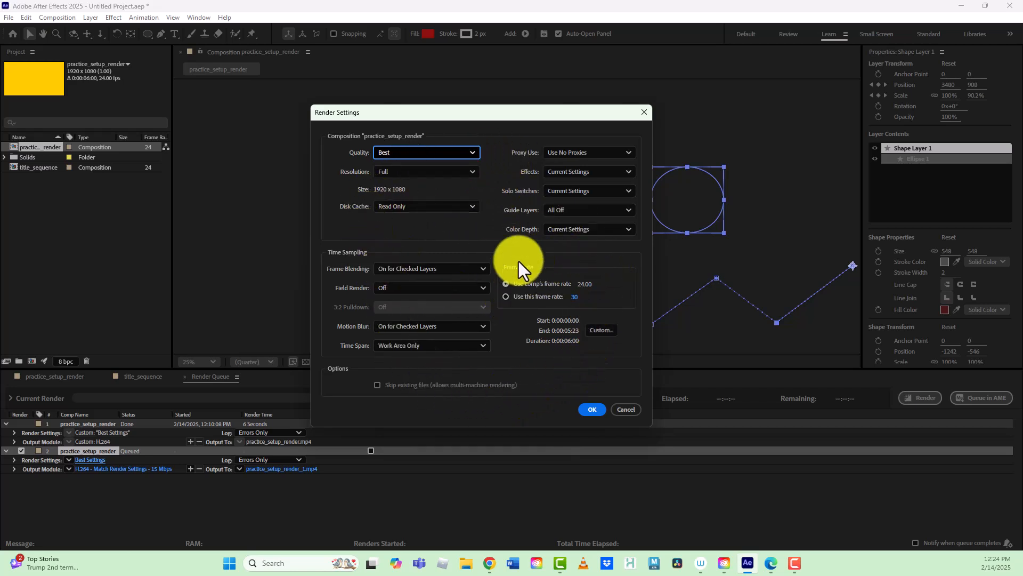
drag(468, 116, 439, 129)
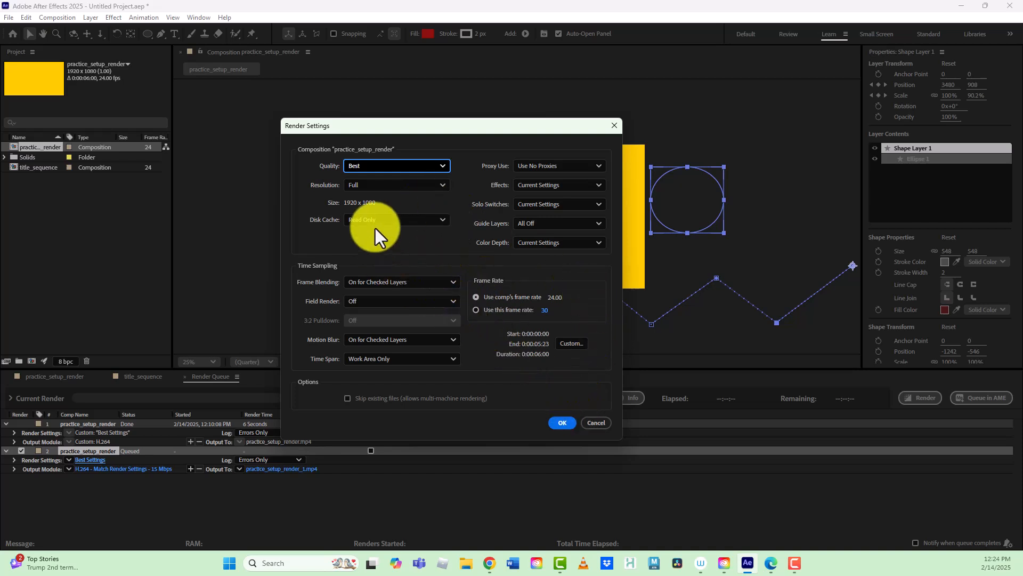
click(564, 423)
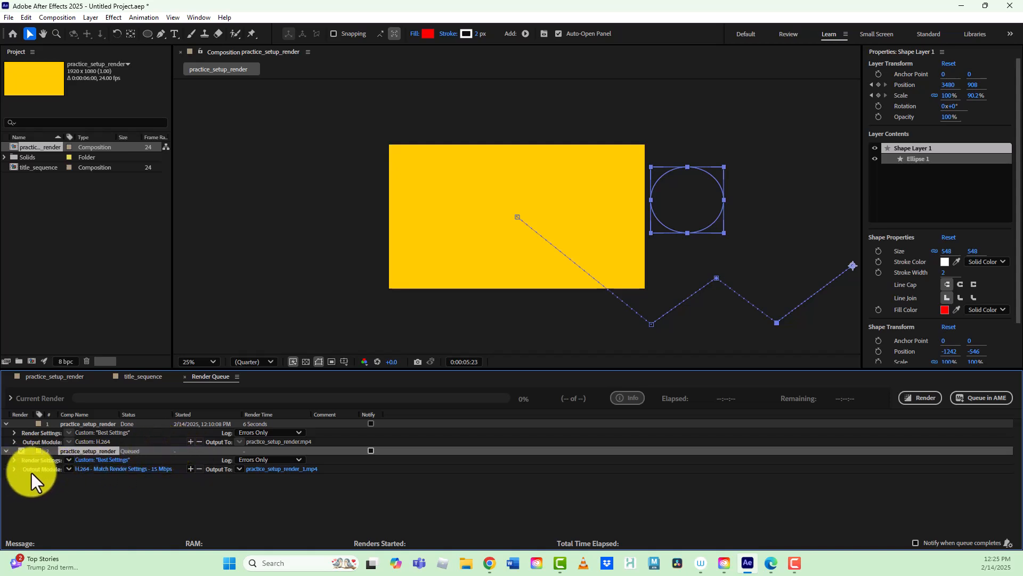
Configure the output module of the queued practice_setup_render item with the H.264 format
click(101, 468)
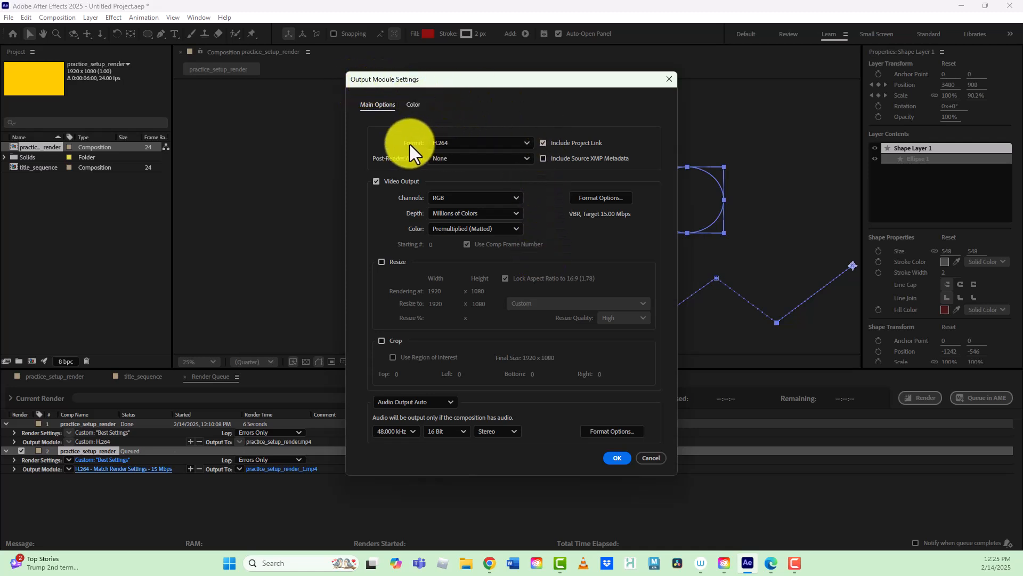
click(527, 143)
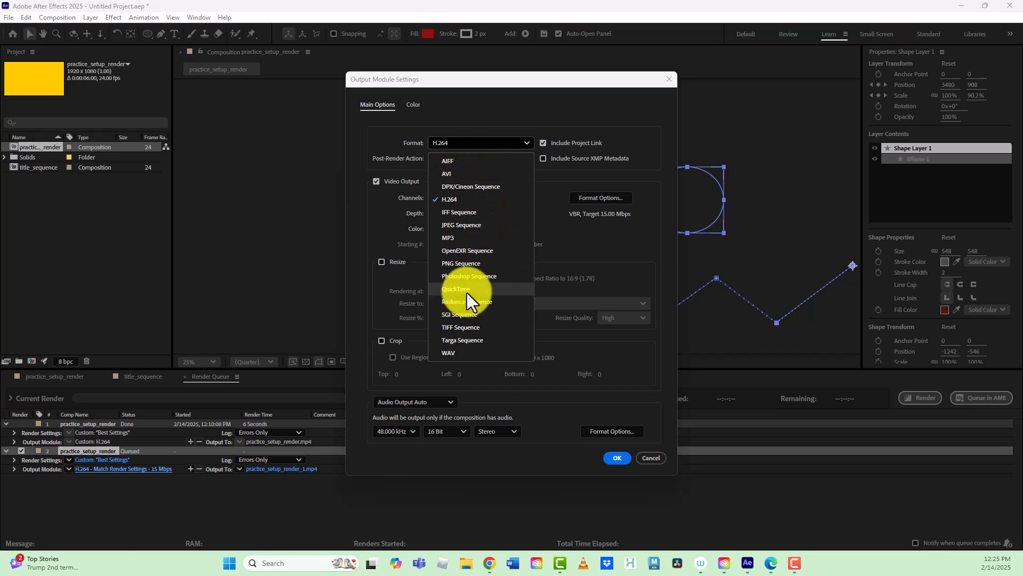
click(463, 200)
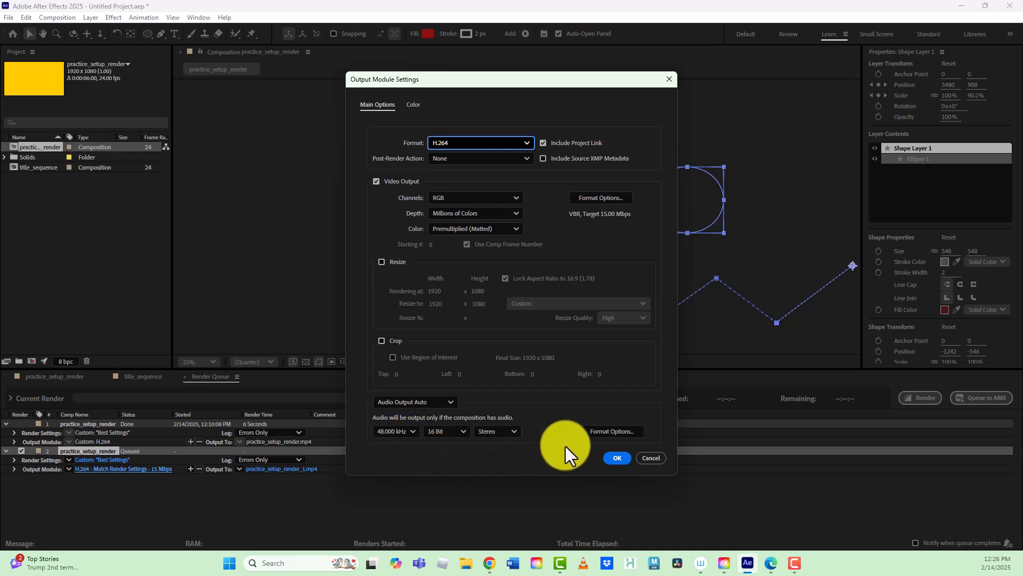
click(618, 459)
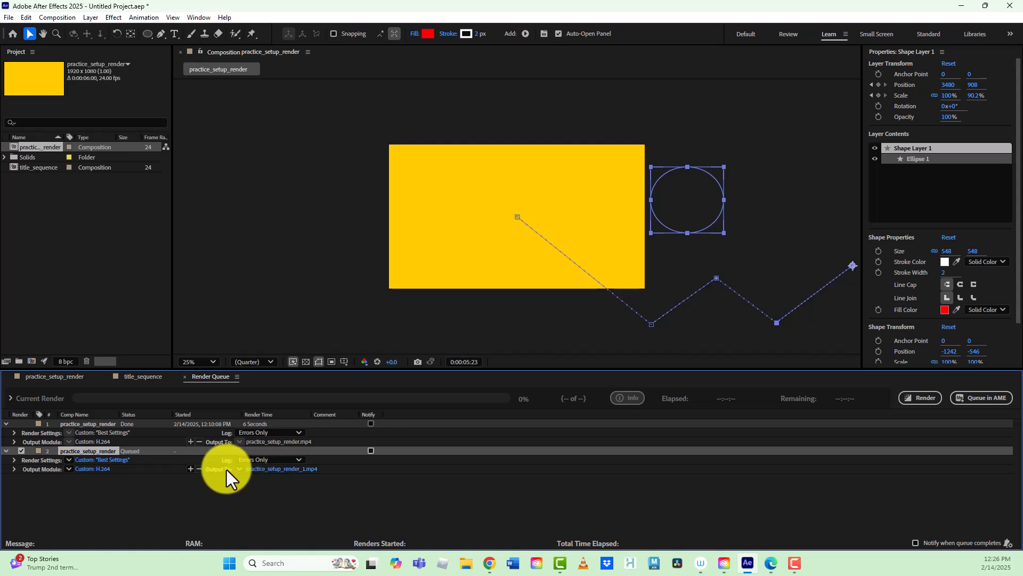
Set the output file to practice_setup_render_1 as H.264 (*.mp4) in the Documents folder and render the queued composition
click(265, 469)
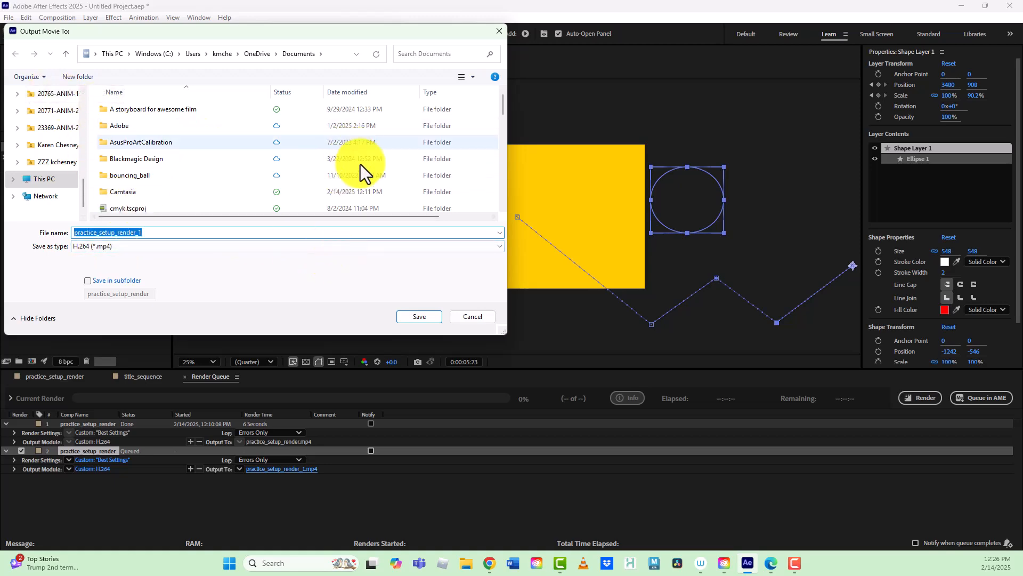
click(417, 317)
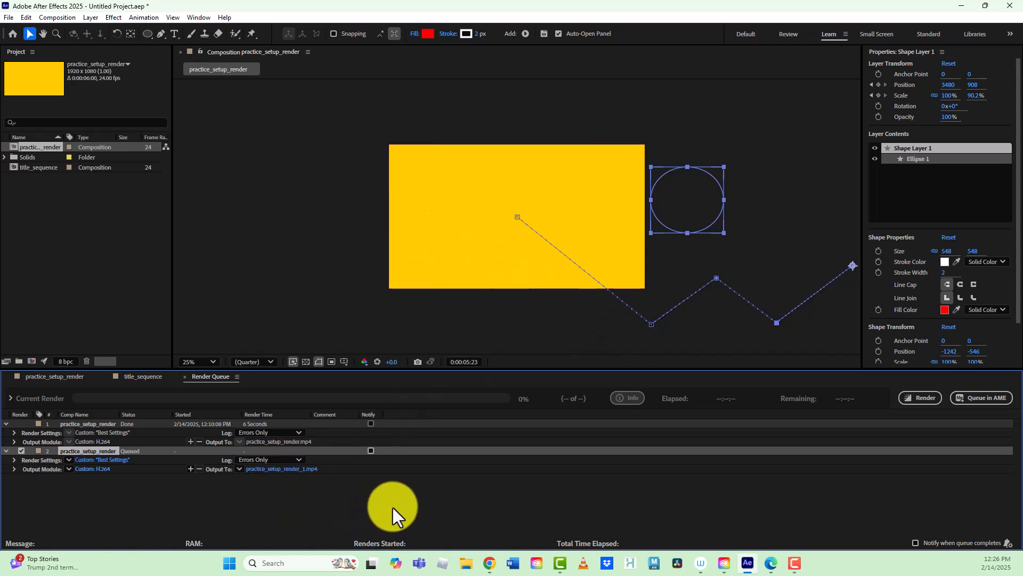
click(917, 401)
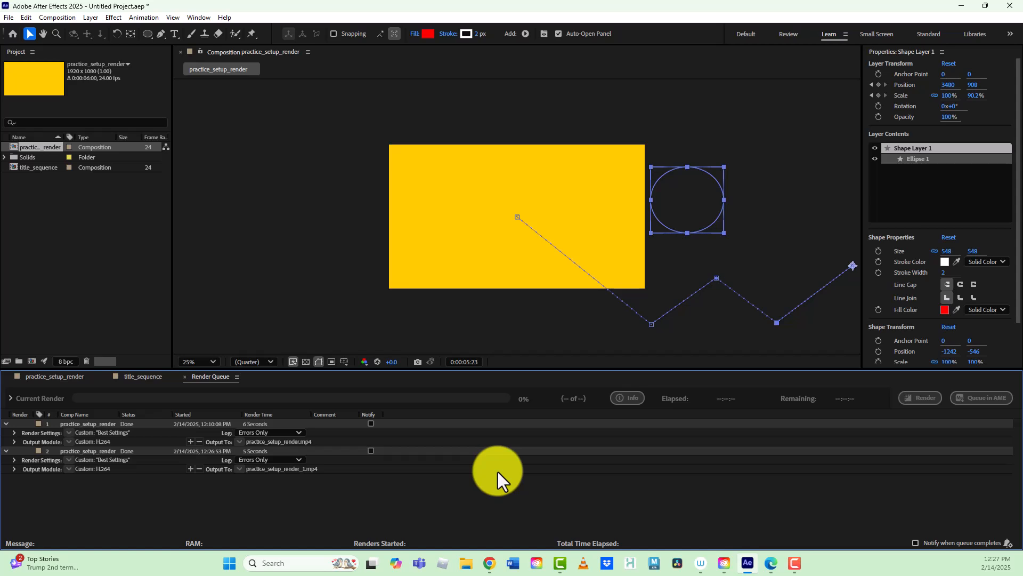
Play practice_setup_render_1 from the Documents folder in VLC media player, closing the player and minimizing the folder window when done
click(489, 564)
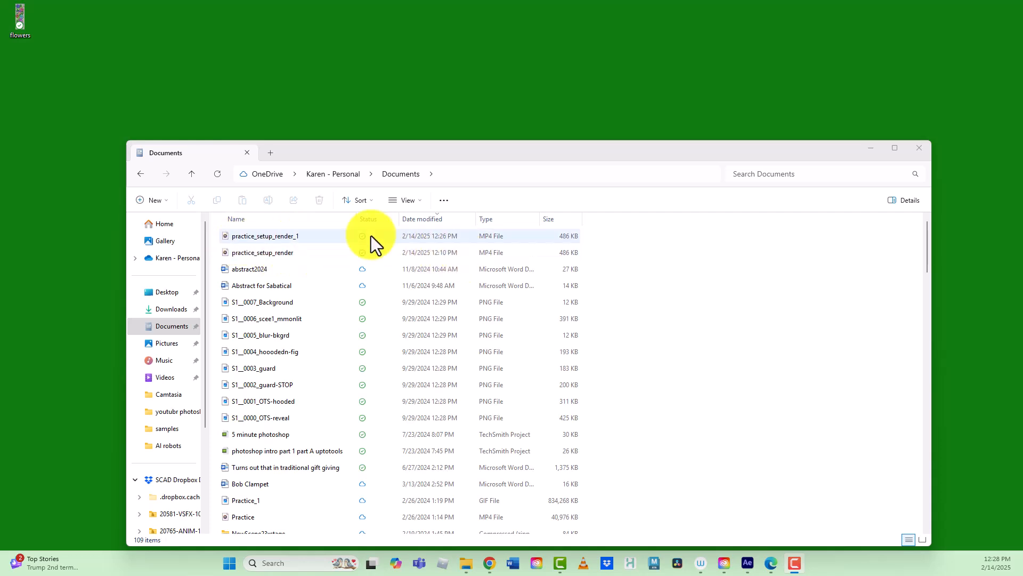
click(487, 235)
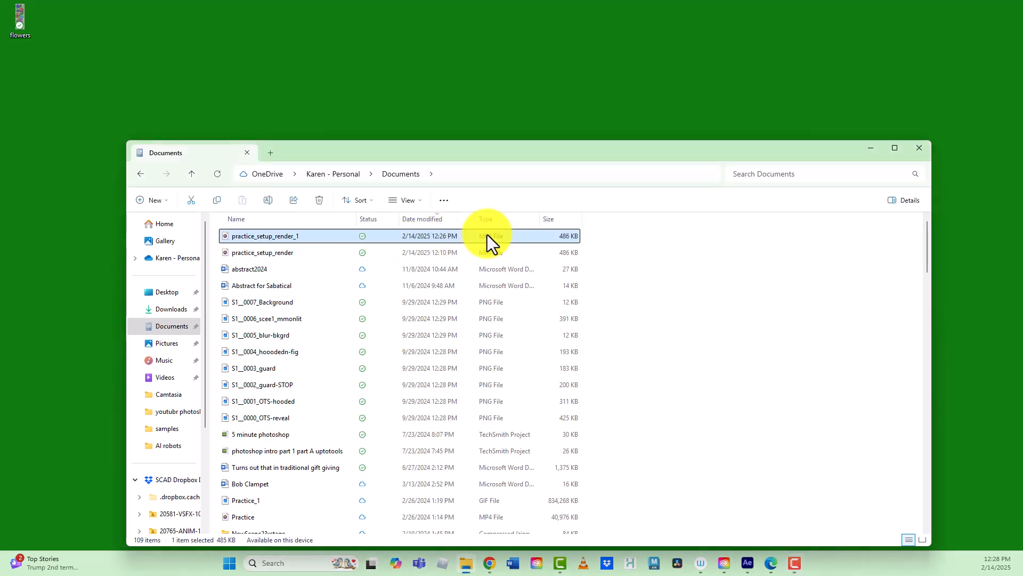
right_click(487, 235)
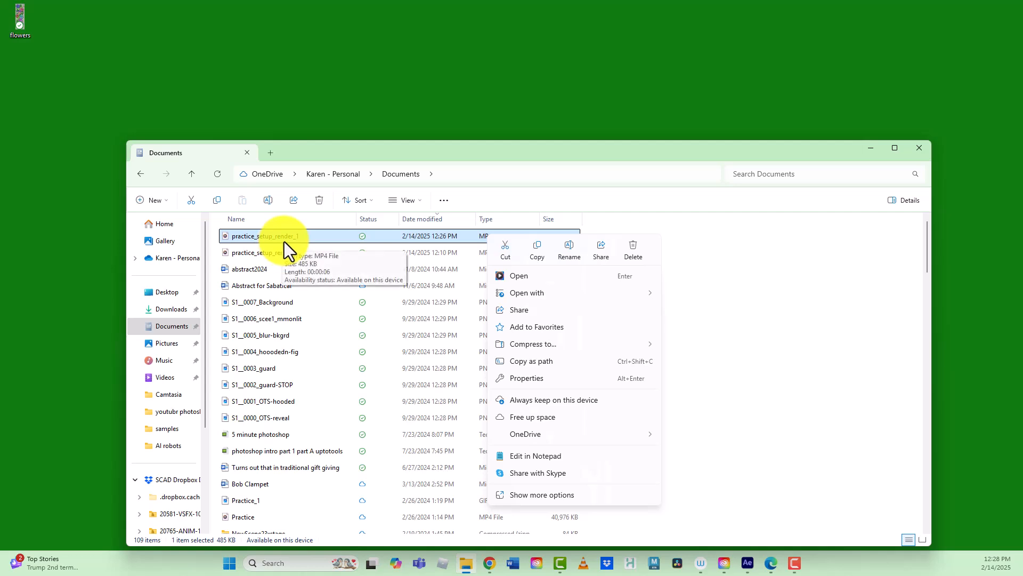
mouse_move(539, 299)
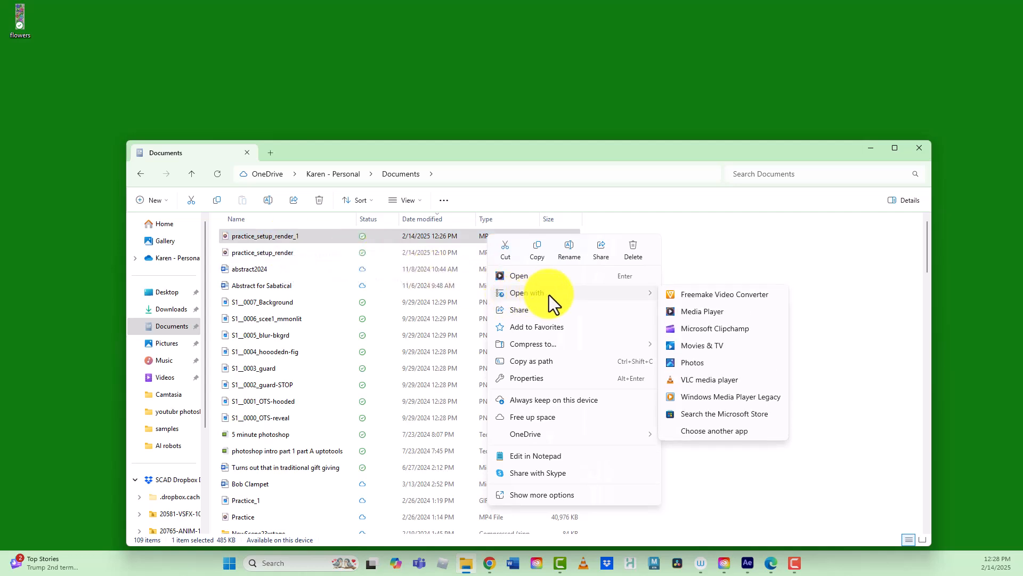
click(696, 384)
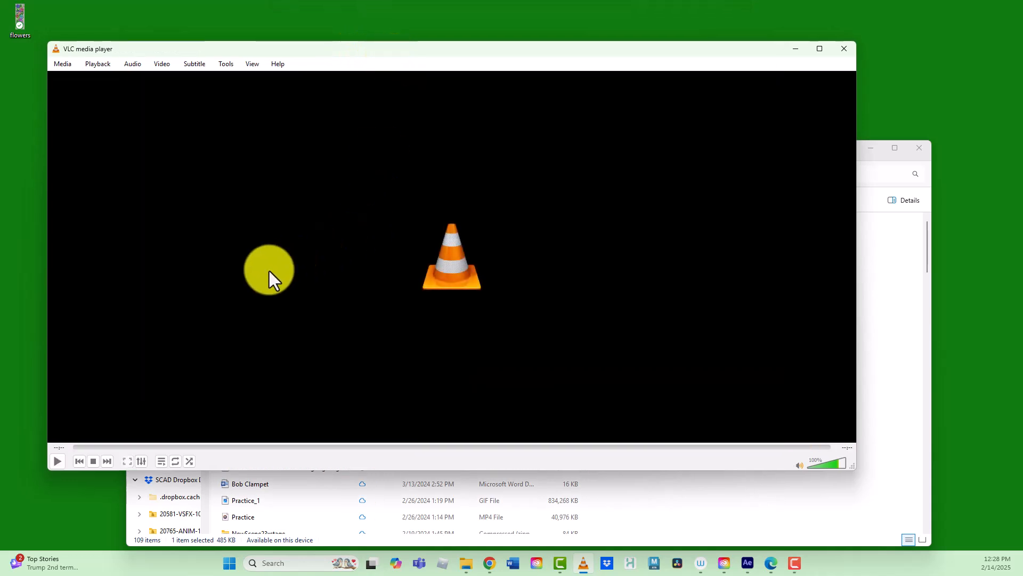
click(54, 468)
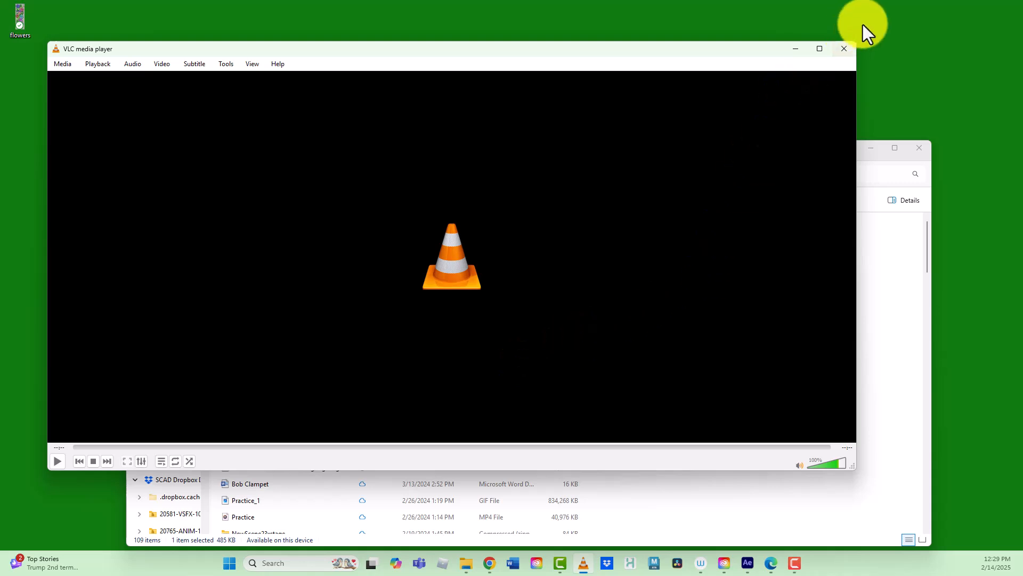
click(842, 49)
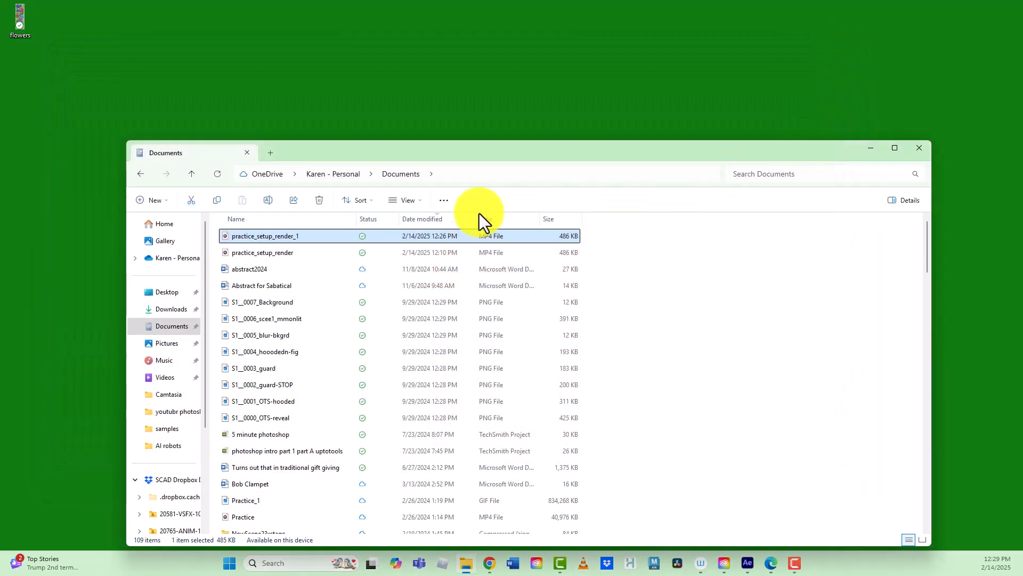
click(870, 148)
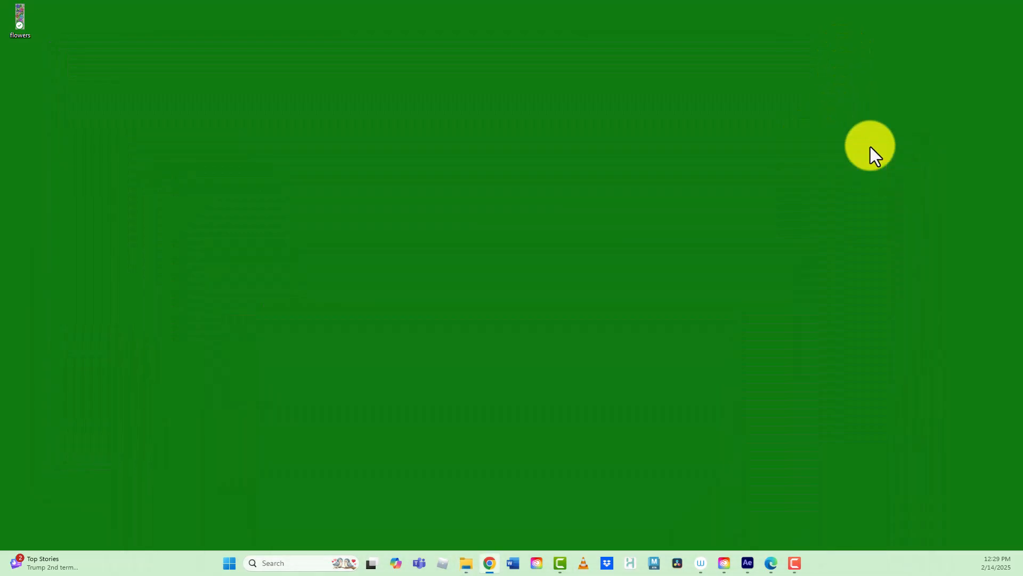